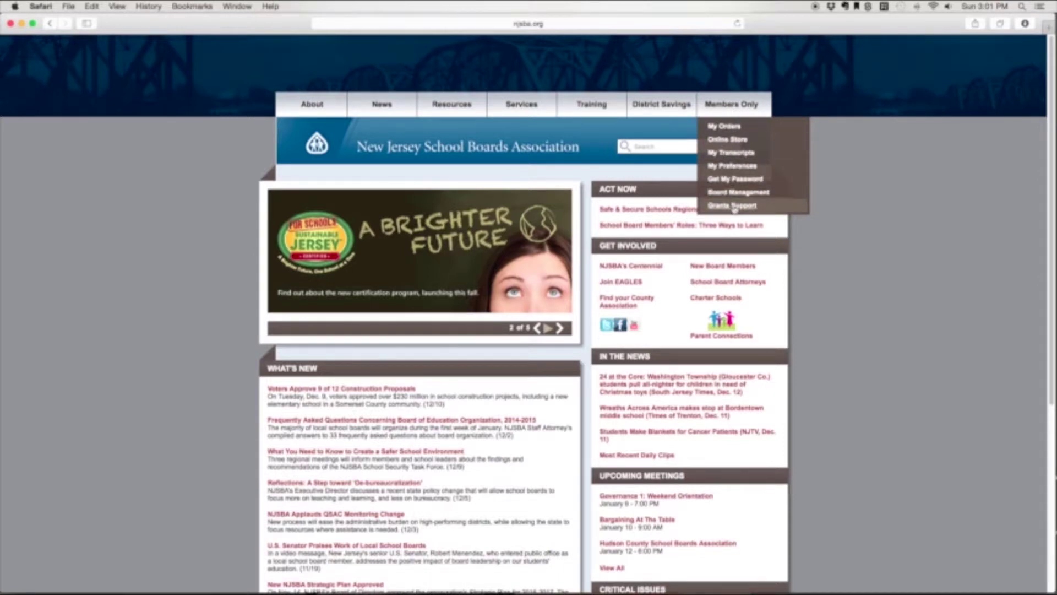
pyautogui.click(733, 207)
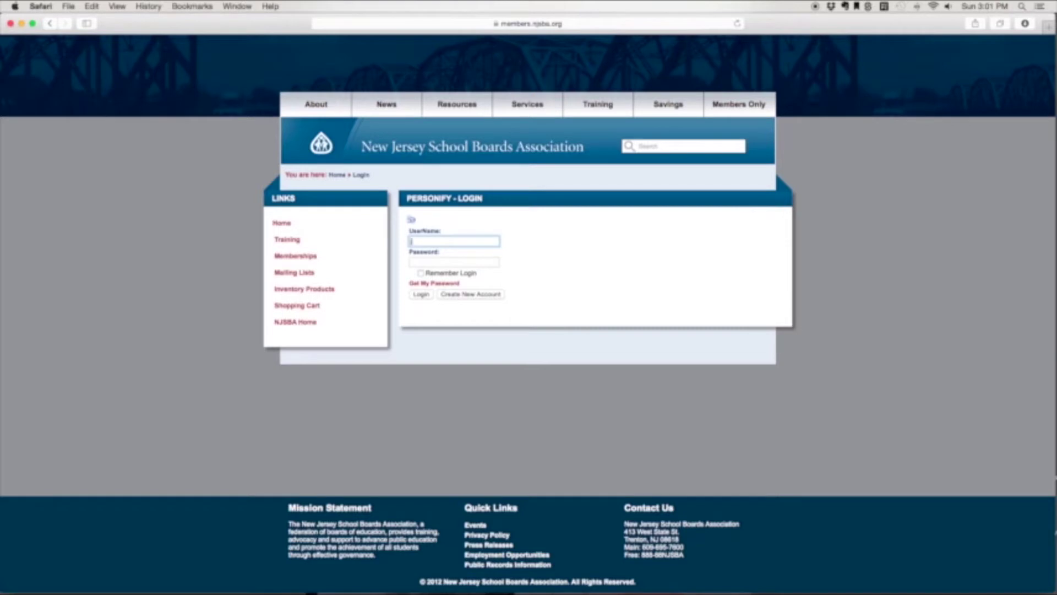
pyautogui.click(470, 262)
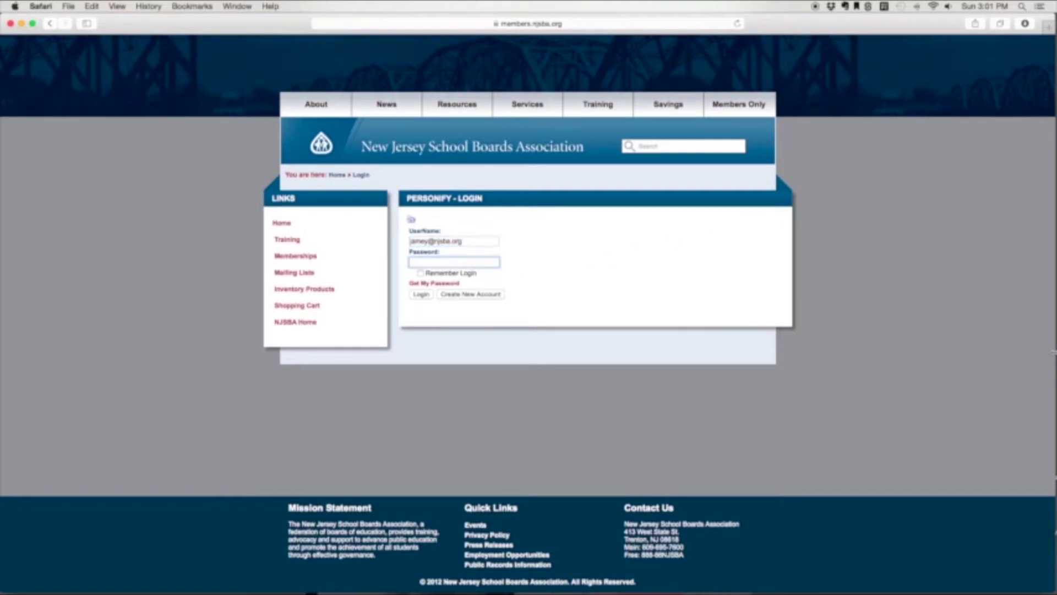
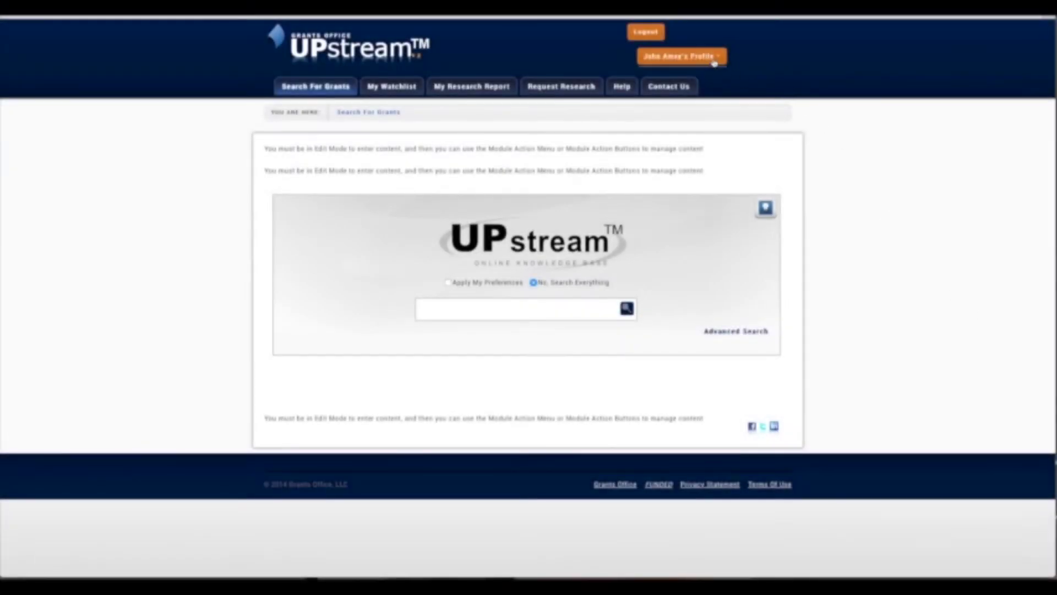
pyautogui.click(714, 62)
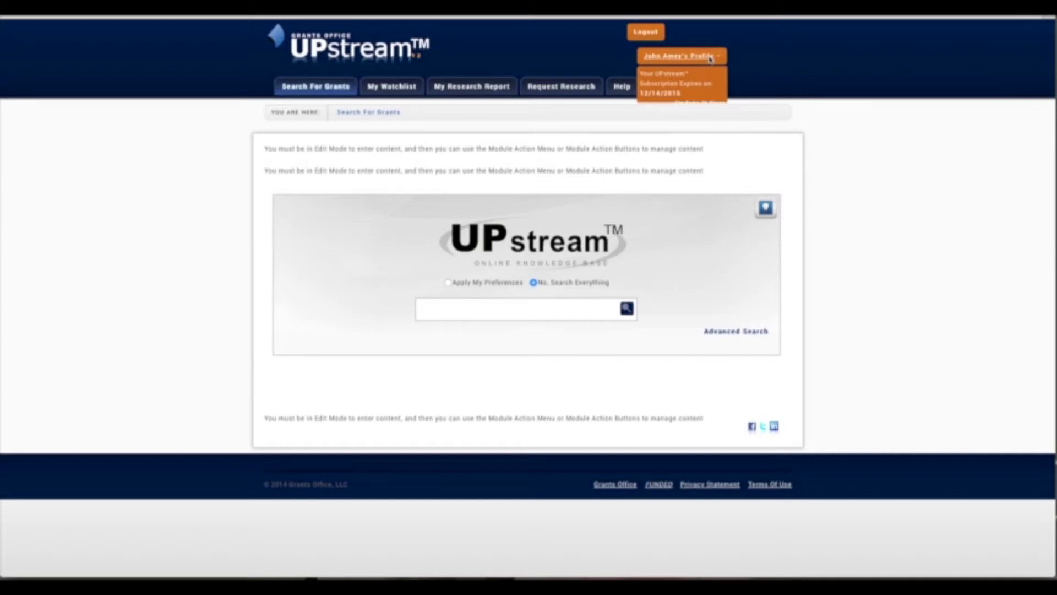
# Search UPstream for 'distance learning' grants with My Preferences applied
pyautogui.click(447, 282)
pyautogui.click(475, 309)
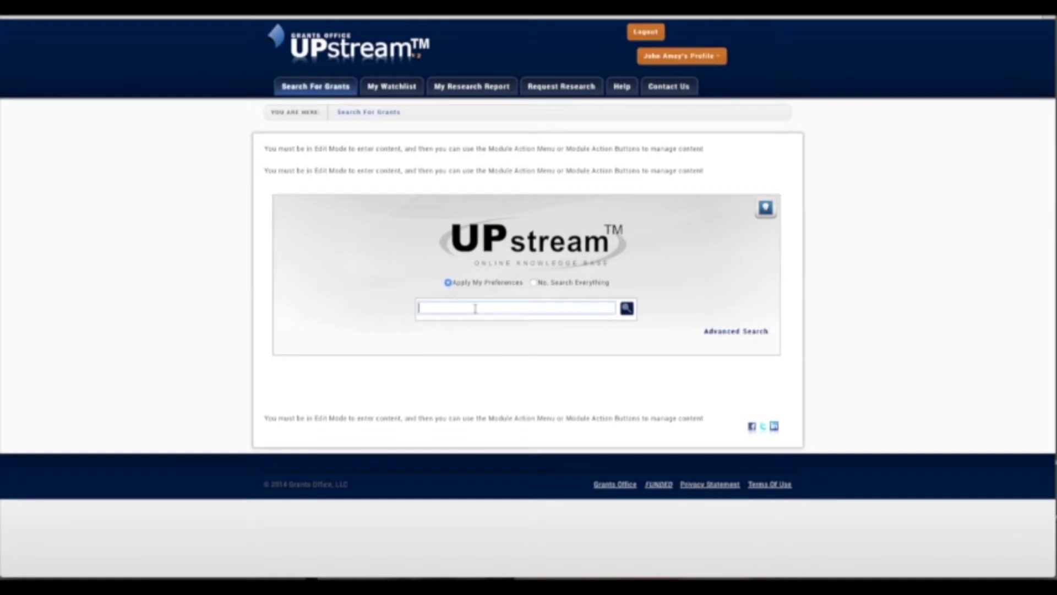
pyautogui.write('distance ')
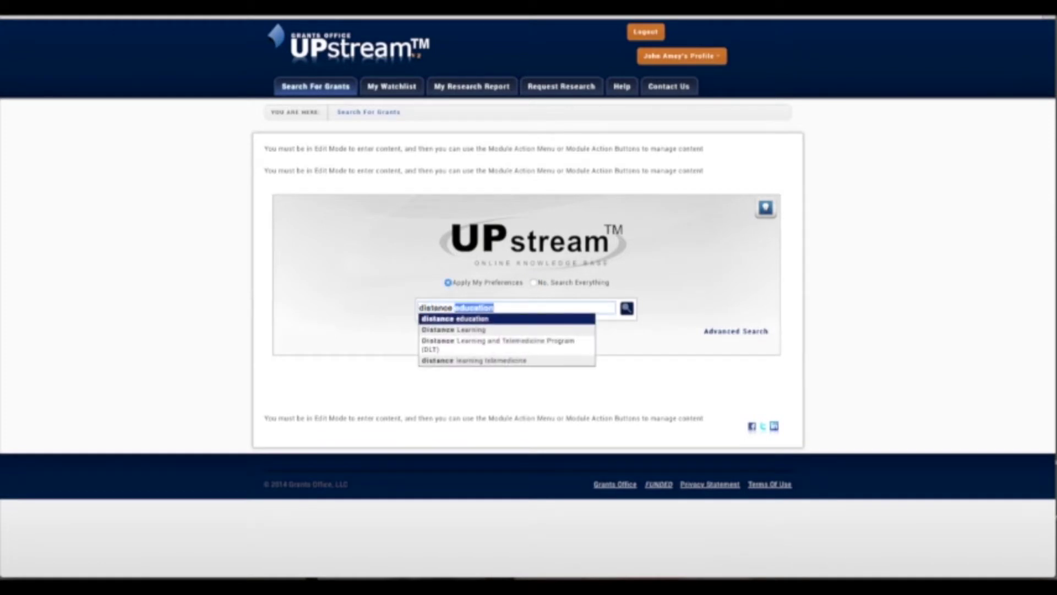
pyautogui.write('learni')
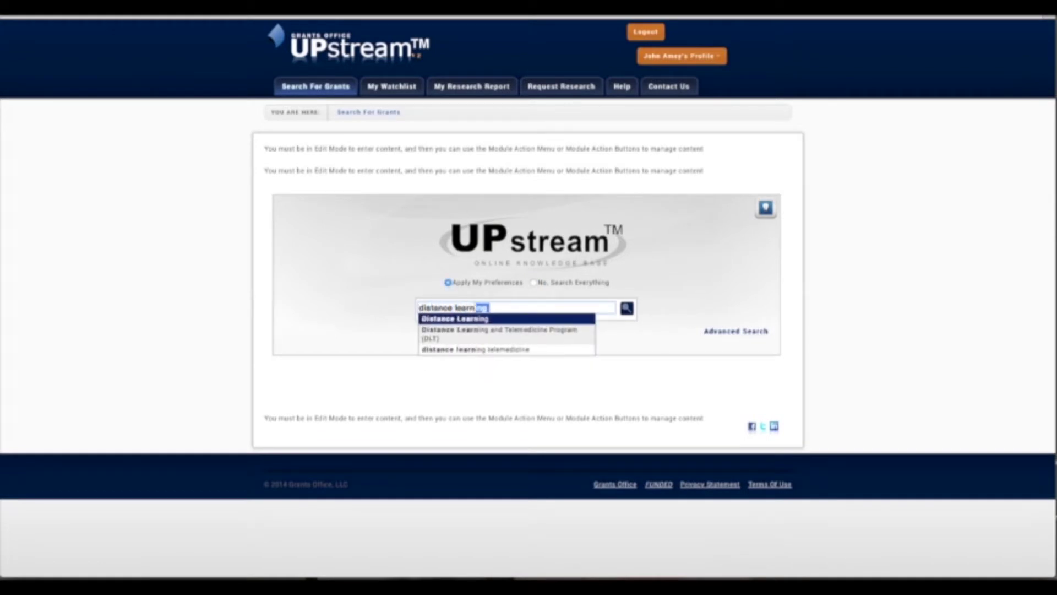
pyautogui.write('ng')
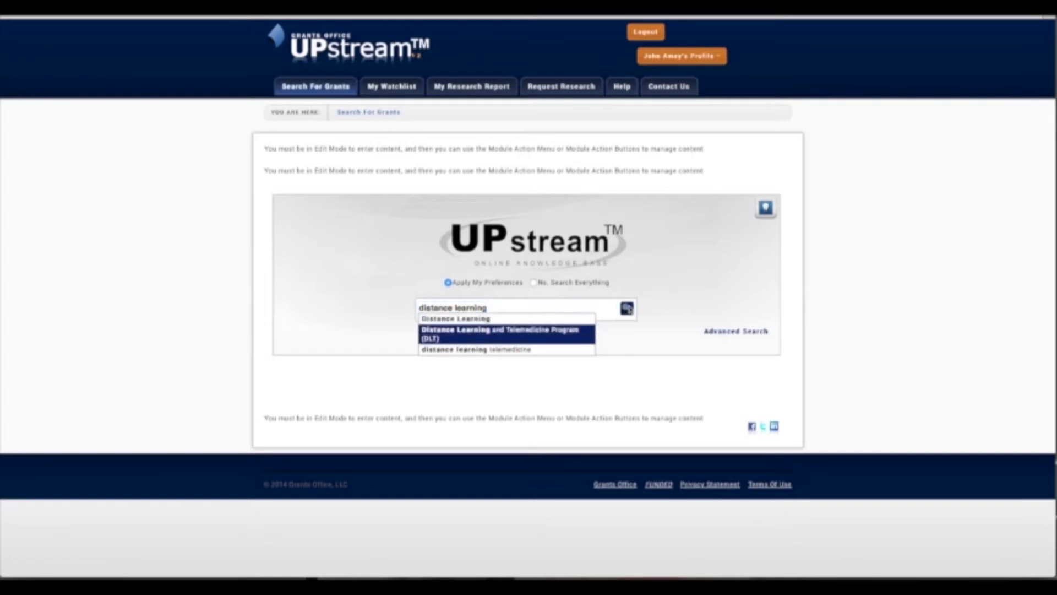
pyautogui.click(627, 309)
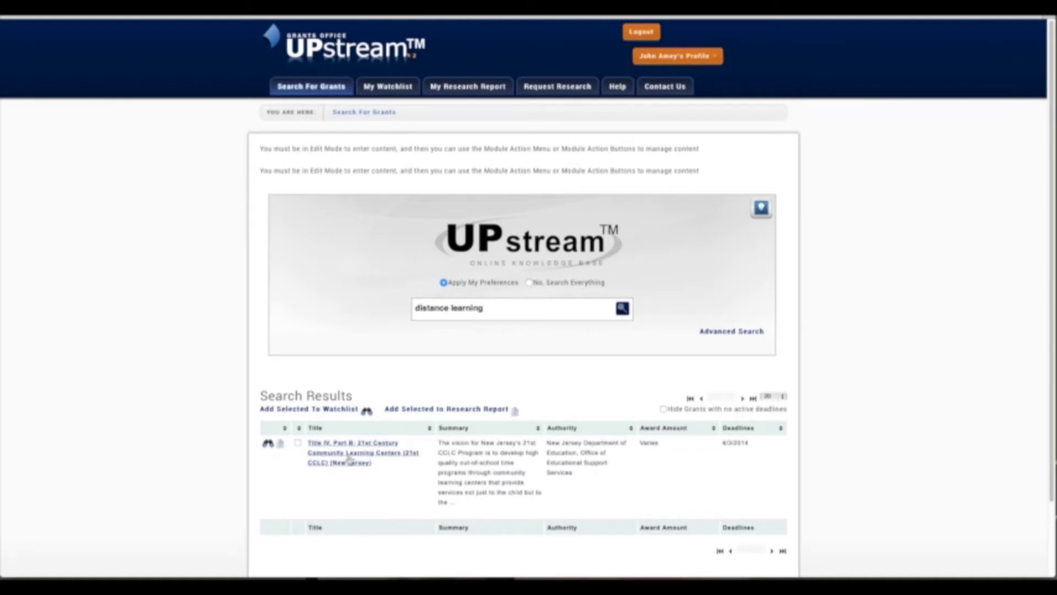
# Add the New Jersey 21st CCLC grant to the watchlist and review its detail page
pyautogui.click(298, 443)
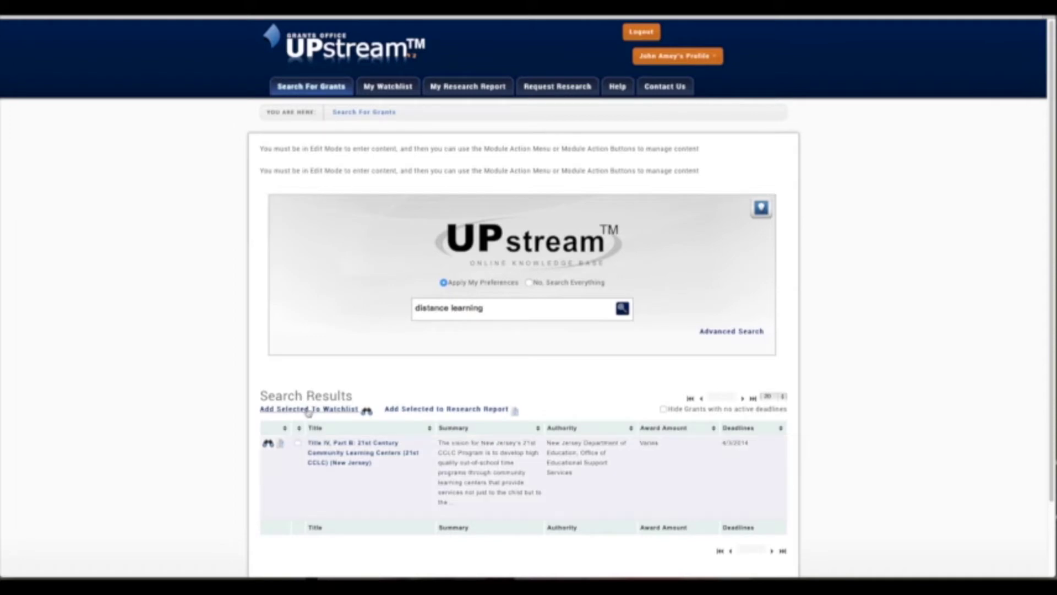
pyautogui.click(414, 413)
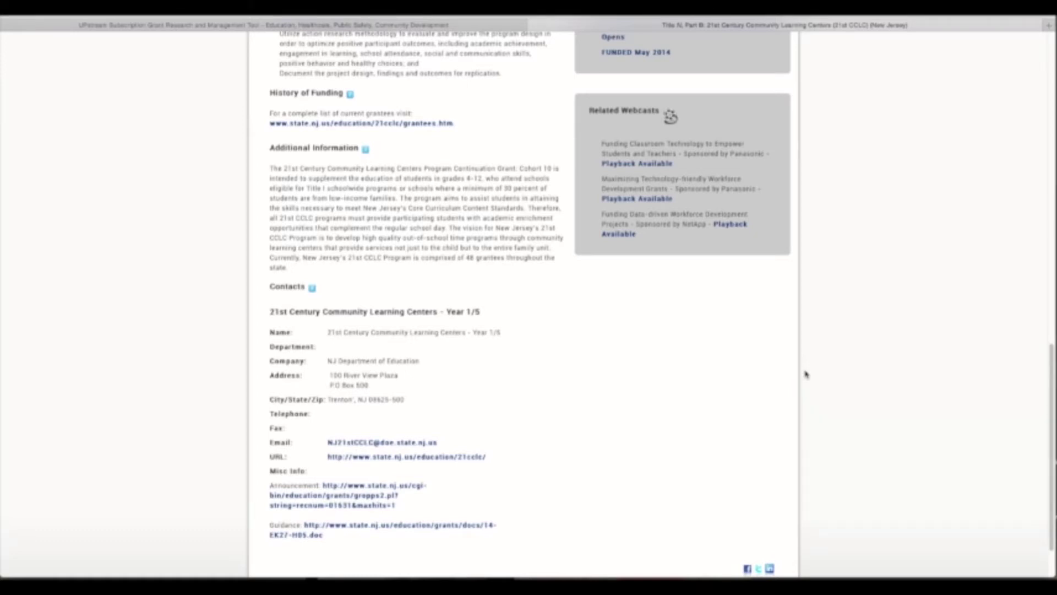
pyautogui.scroll(1, 806, 374)
pyautogui.scroll(3, 805, 375)
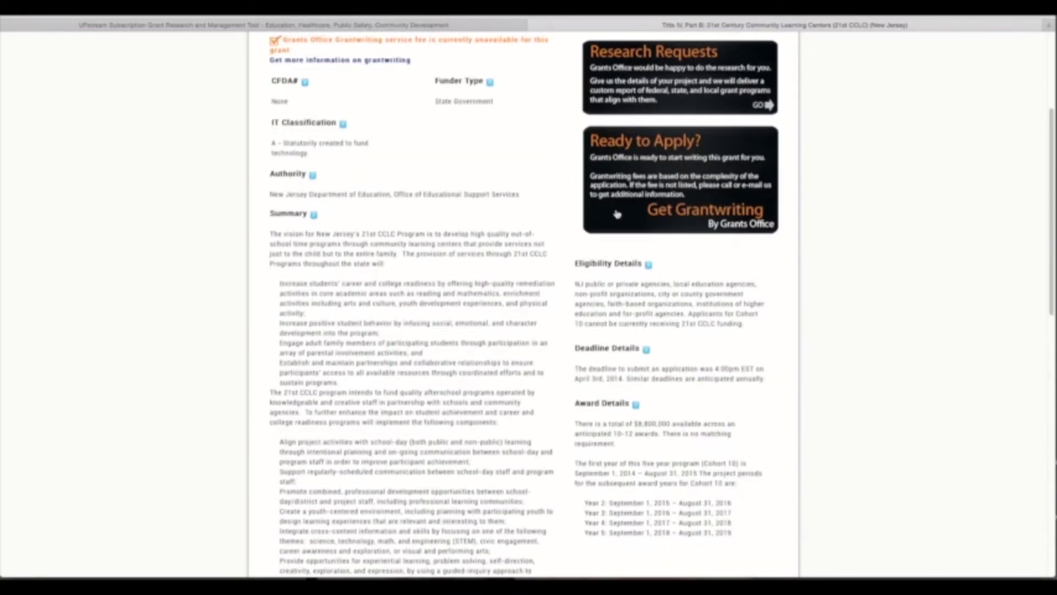
pyautogui.scroll(3, 617, 213)
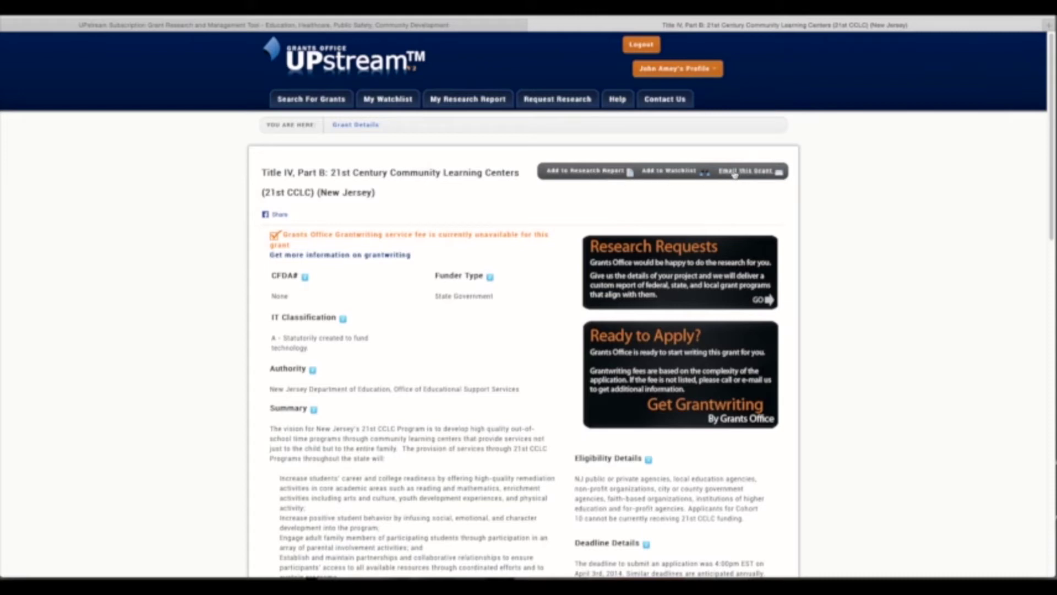
pyautogui.moveTo(311, 99)
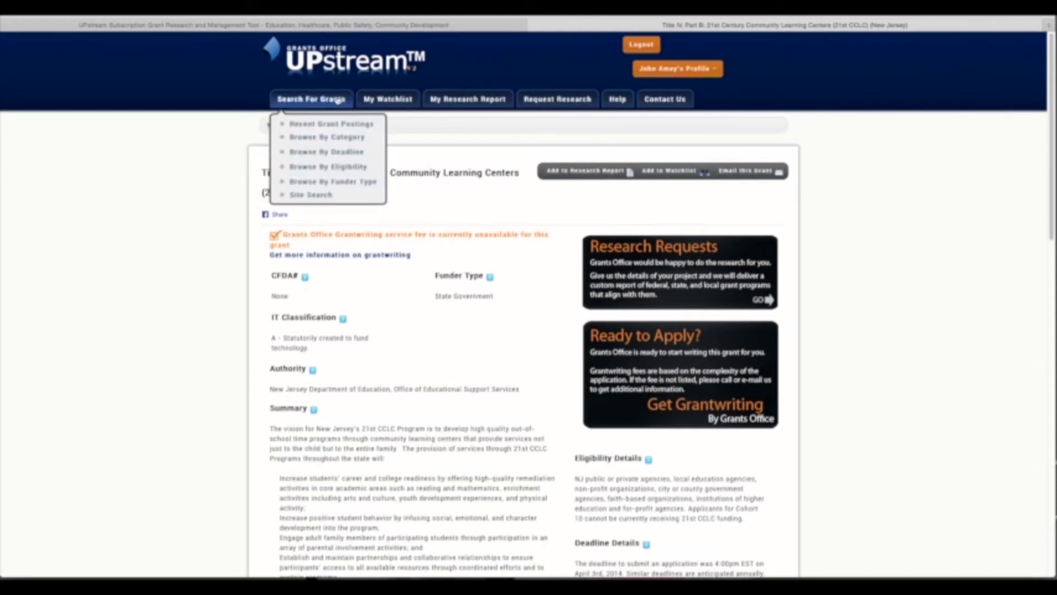
# Return to Search For Grants and bring up the Advanced Search form
pyautogui.click(338, 100)
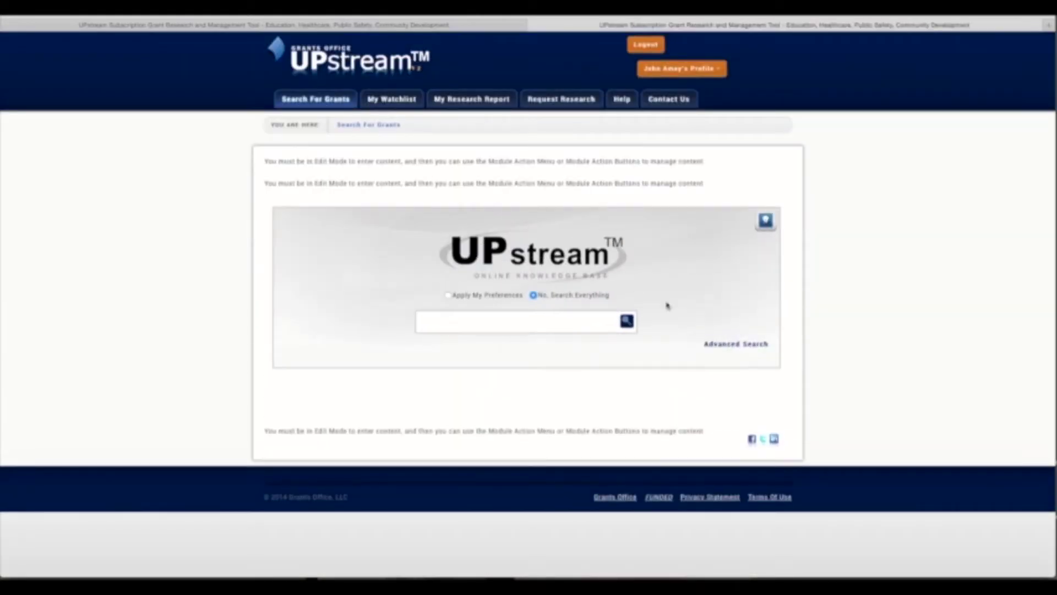
pyautogui.click(729, 347)
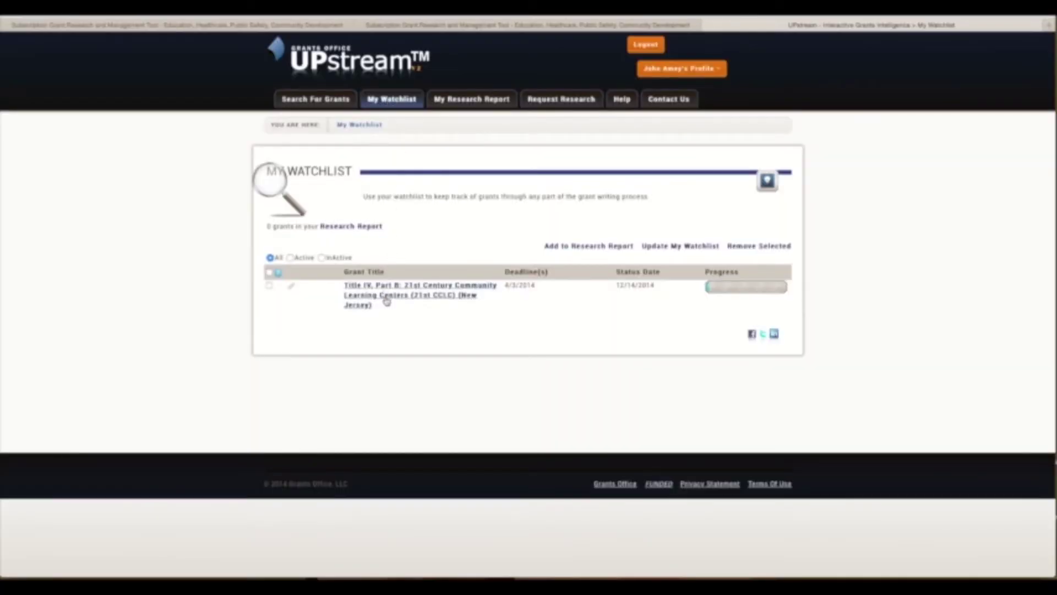
# Add the watchlisted 21st CCLC grant to the research report and view My Research Report
pyautogui.click(269, 285)
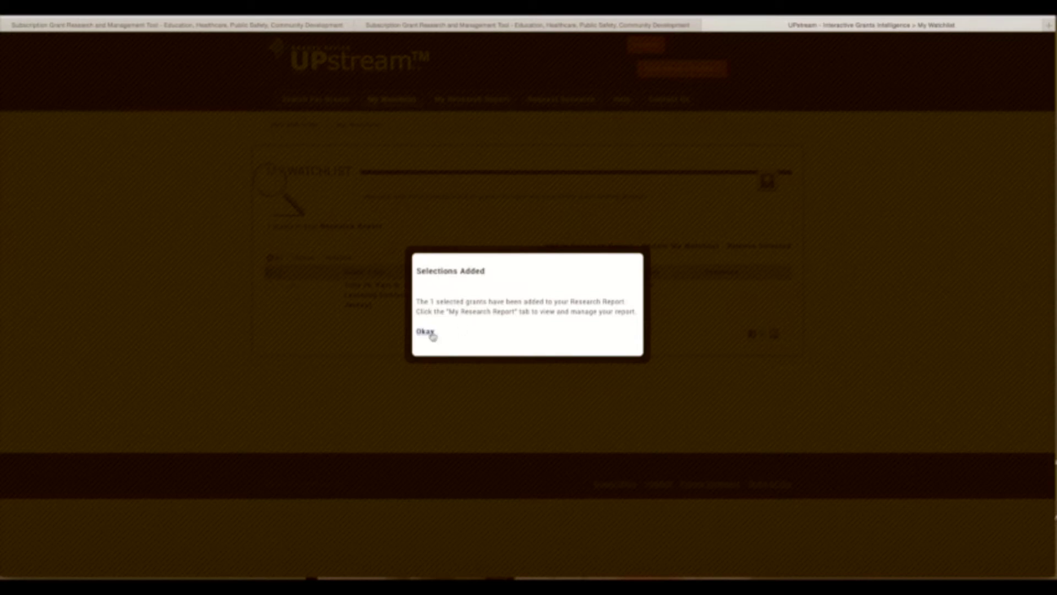
pyautogui.click(433, 336)
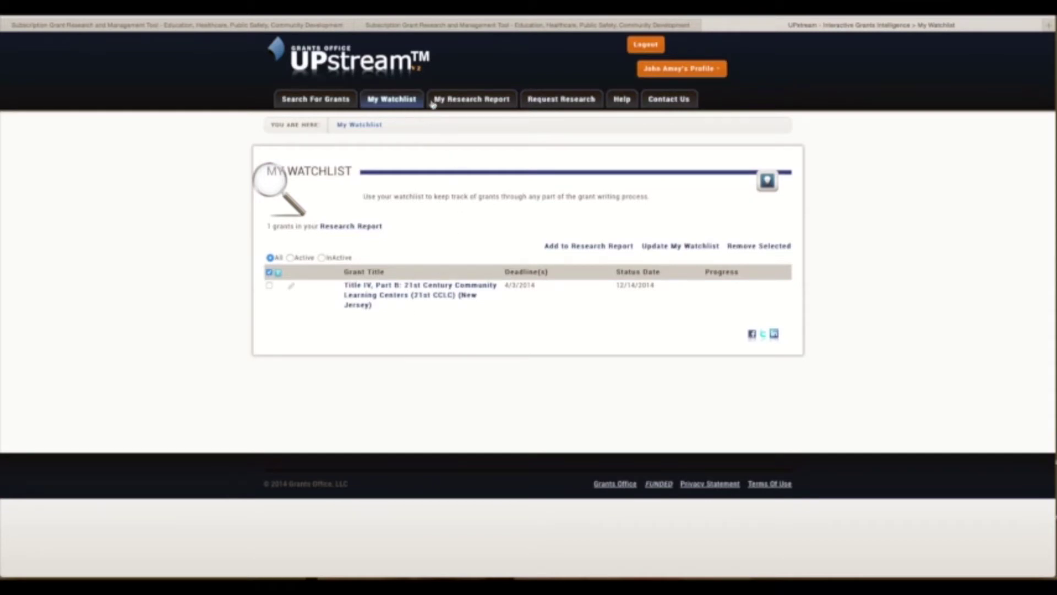
pyautogui.click(467, 99)
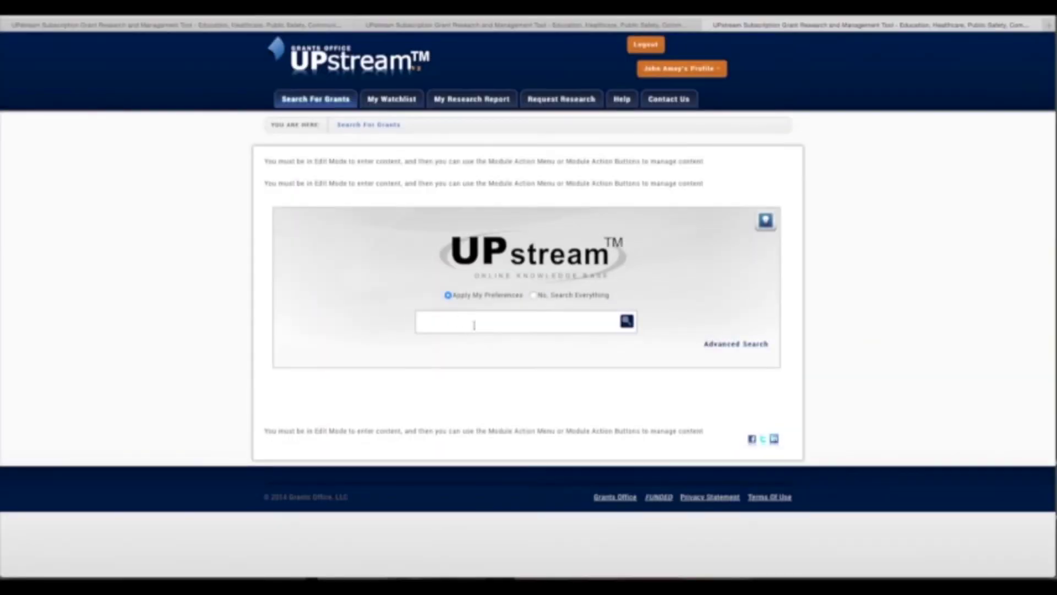
# Search 'stem education' grants, add the ITEST grant to the research report, and view it
pyautogui.click(473, 323)
pyautogui.write('stem')
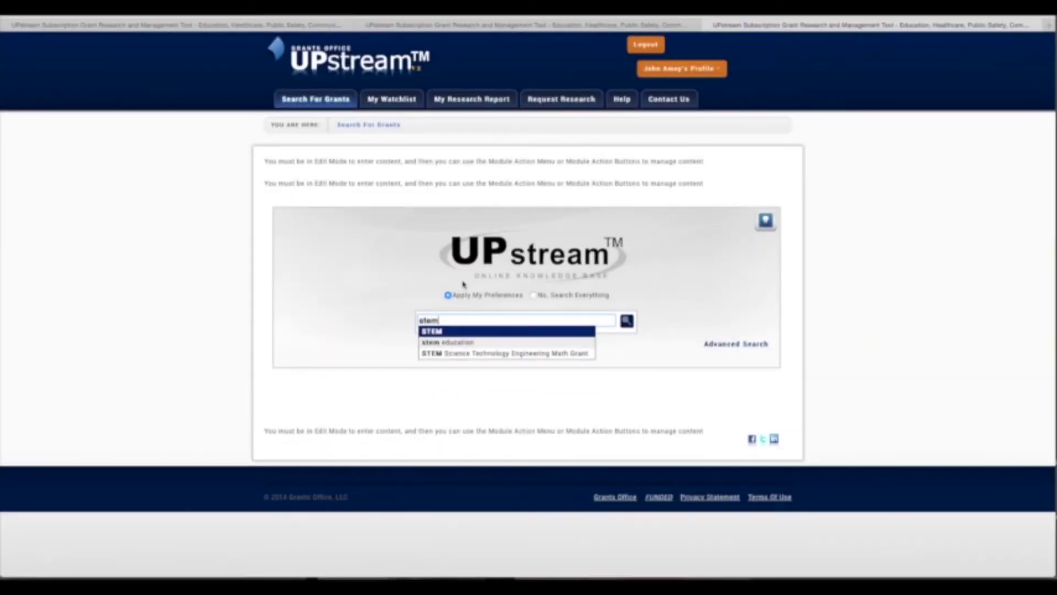
pyautogui.click(472, 343)
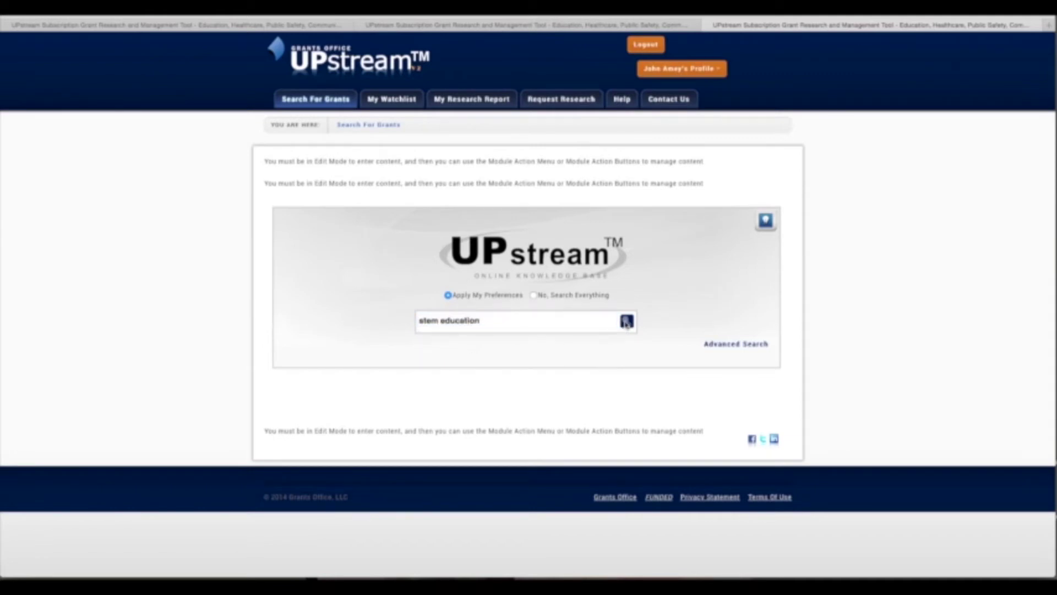
pyautogui.click(626, 322)
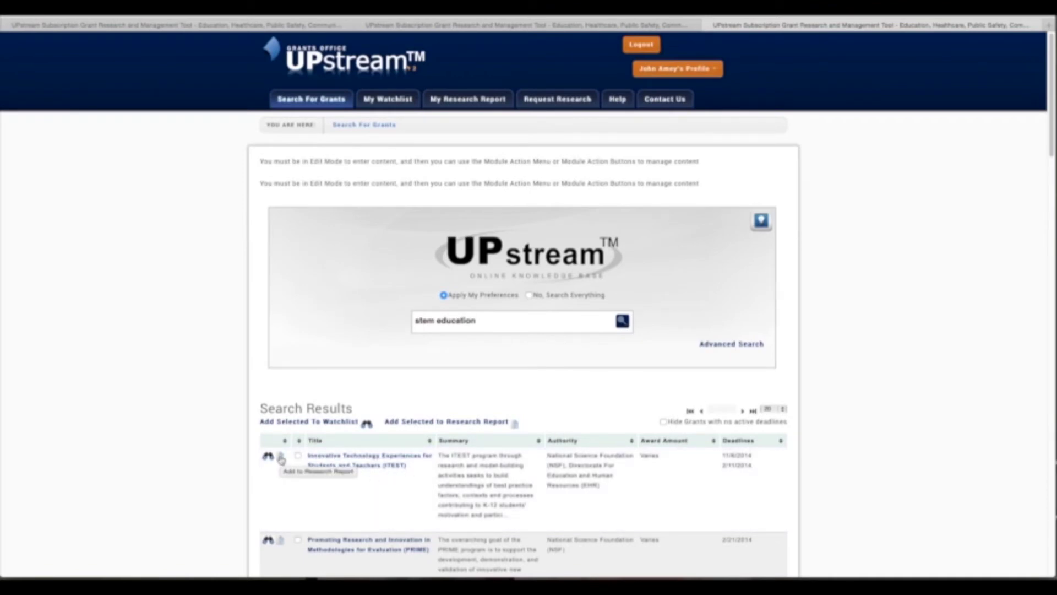
pyautogui.click(281, 459)
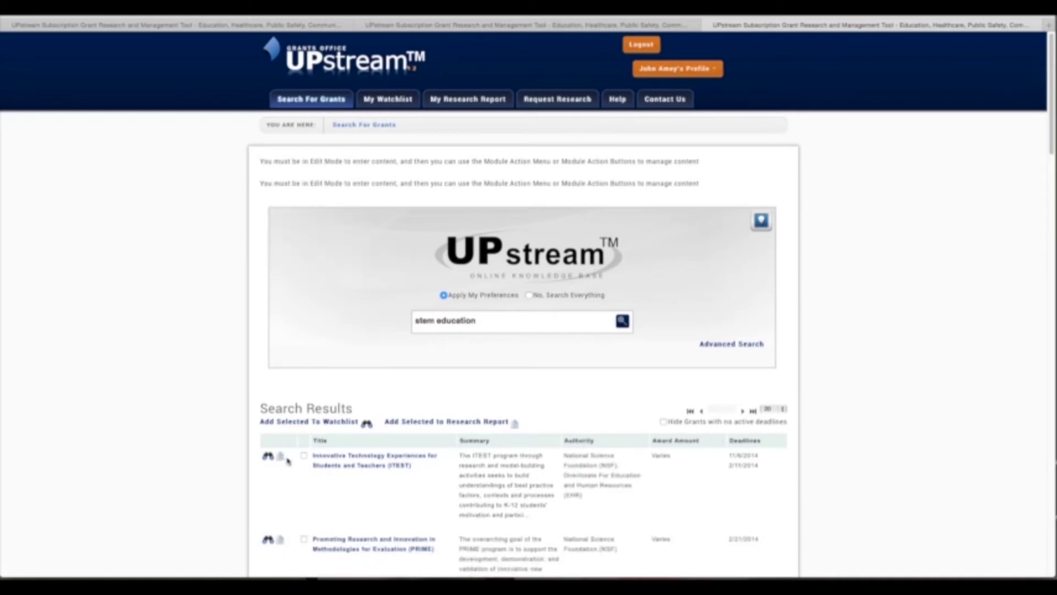
pyautogui.click(490, 99)
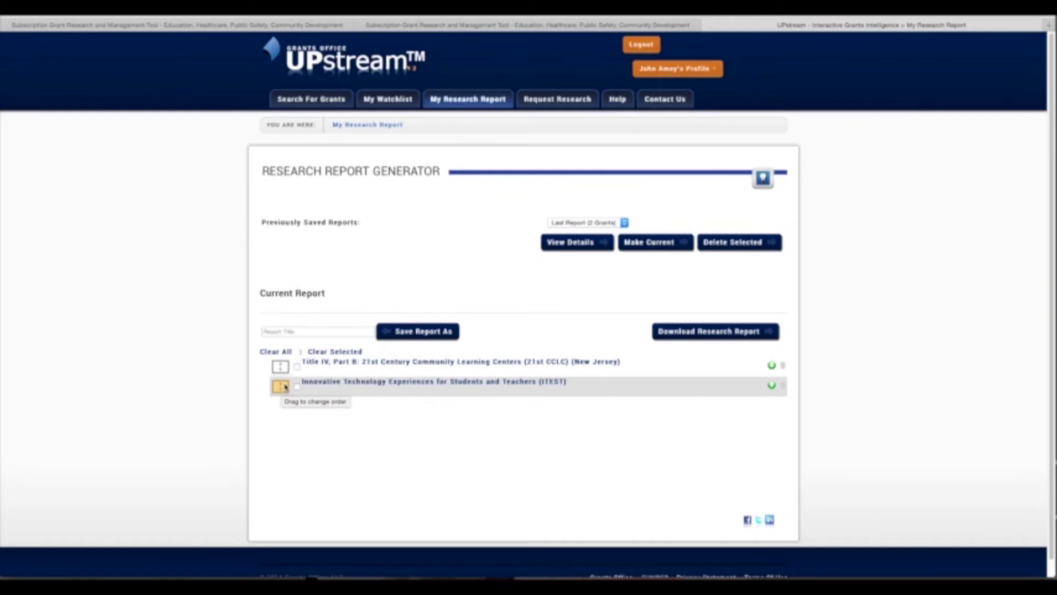
# Save the two-grant report as 'test report' and select it among previously saved reports
pyautogui.click(281, 383)
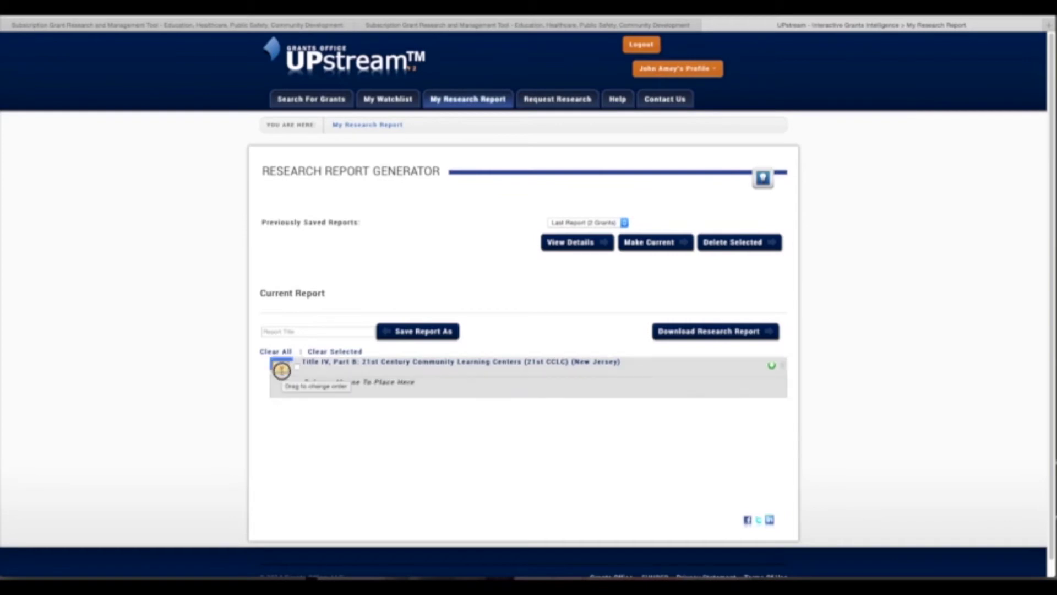
pyautogui.moveTo(282, 370); pyautogui.dragTo(281, 368)
pyautogui.click(317, 331)
pyautogui.write('test report')
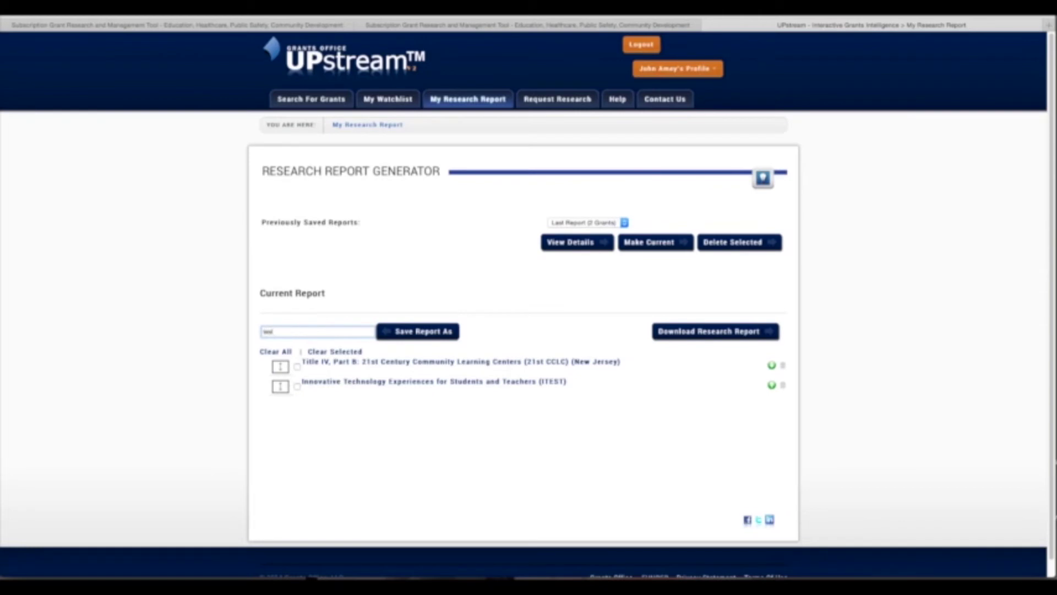
pyautogui.click(442, 333)
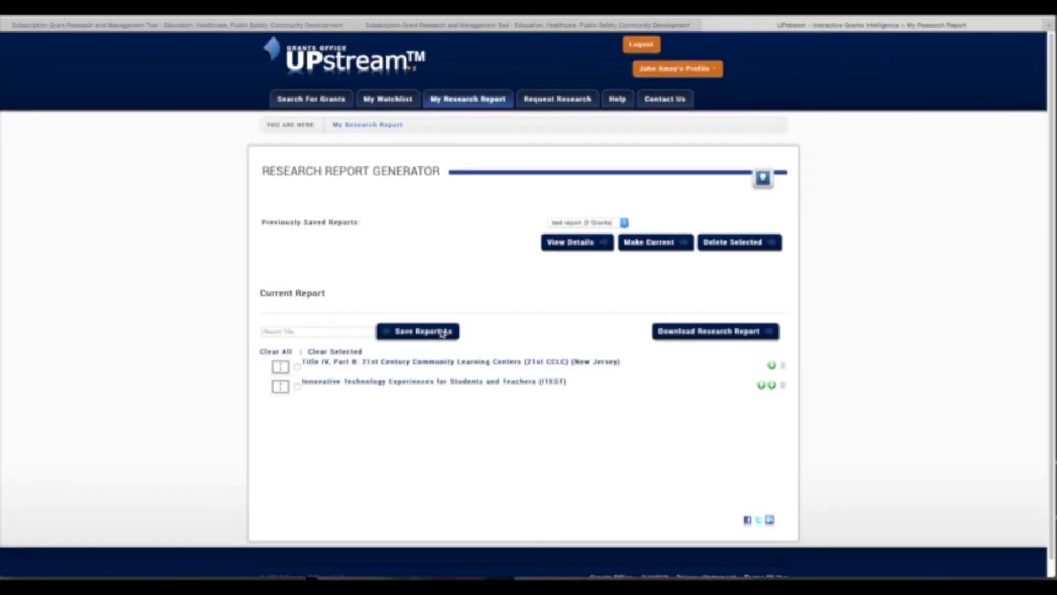
pyautogui.click(624, 222)
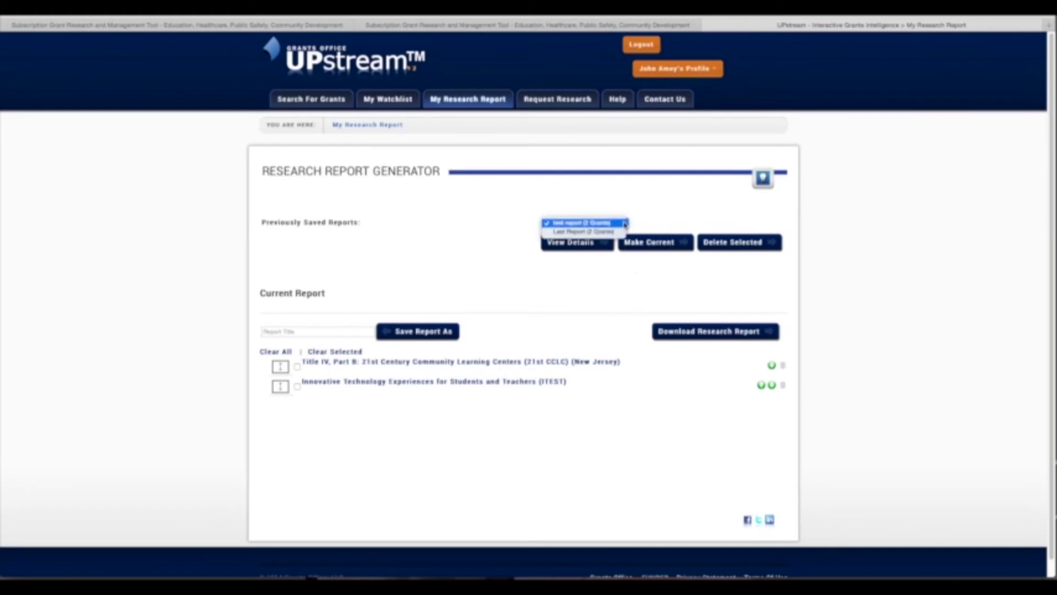
pyautogui.click(596, 225)
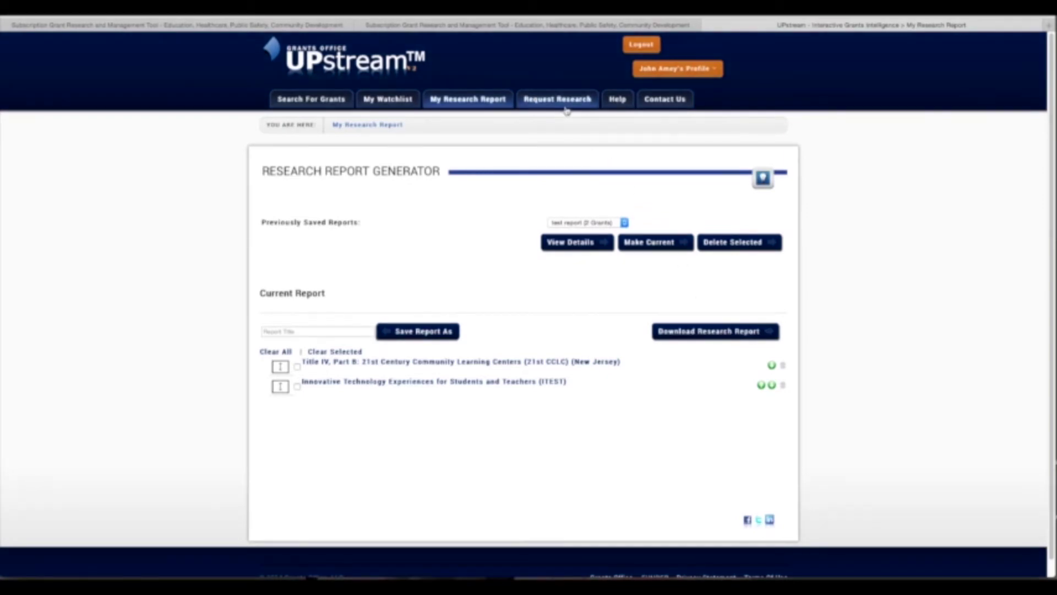
# Start a custom research request from Request Research, review the page, and place the request
pyautogui.click(561, 101)
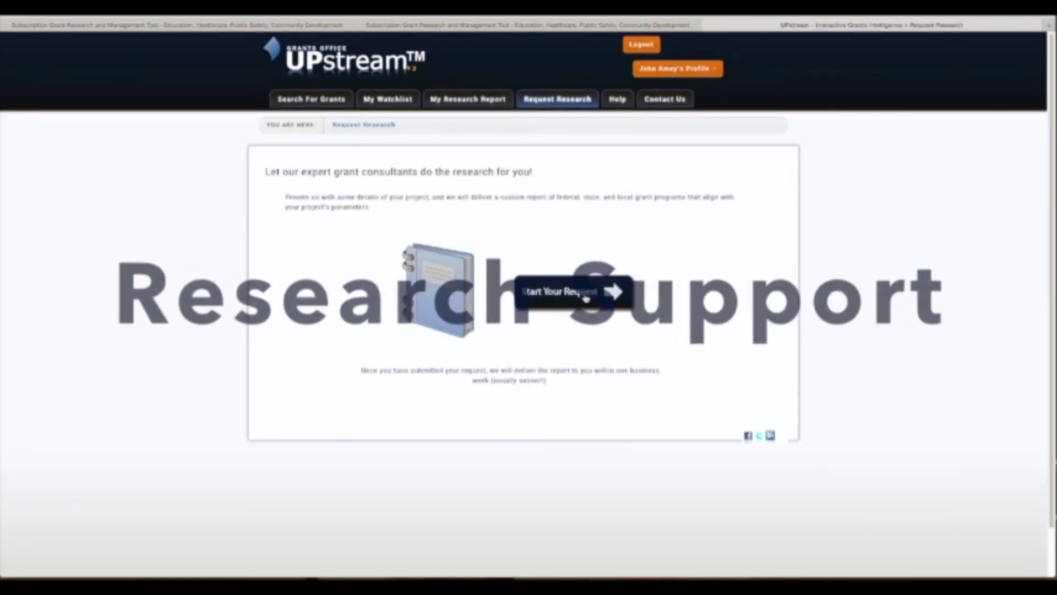
pyautogui.click(586, 295)
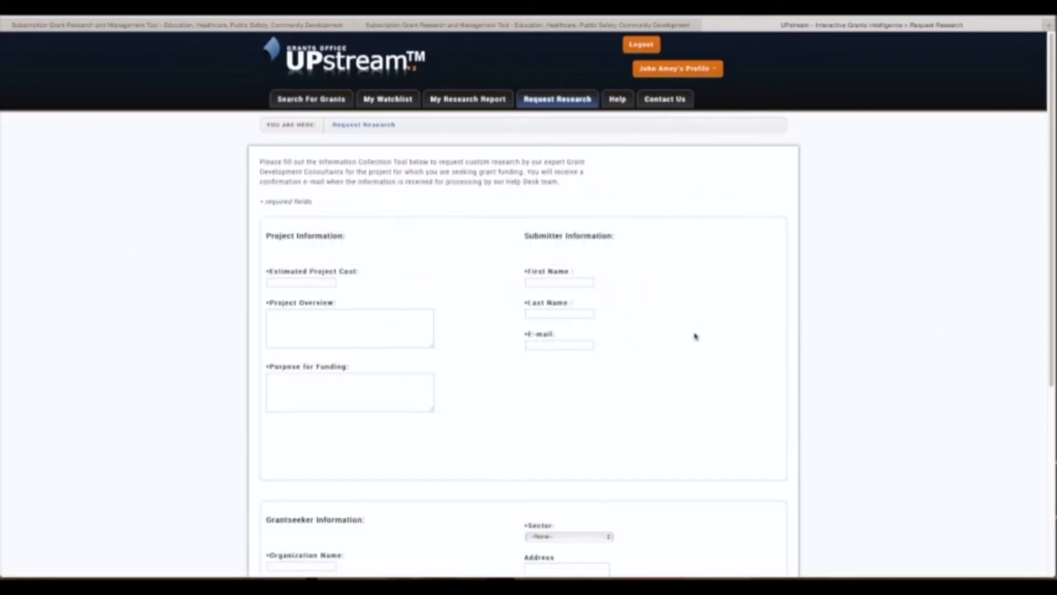
pyautogui.scroll(-2, 699, 337)
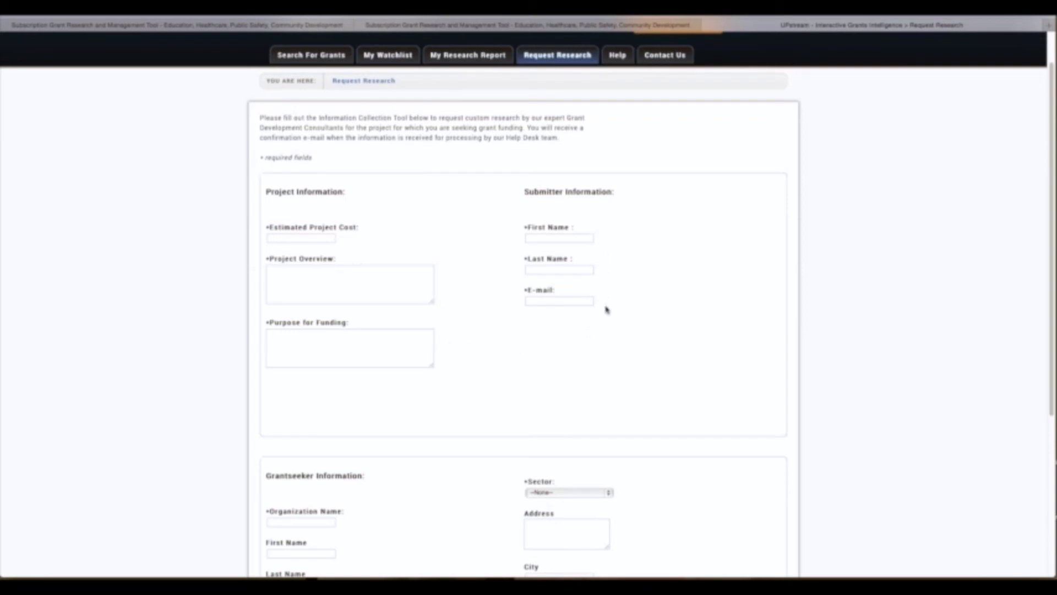
pyautogui.scroll(-2, 606, 309)
pyautogui.scroll(-2, 607, 312)
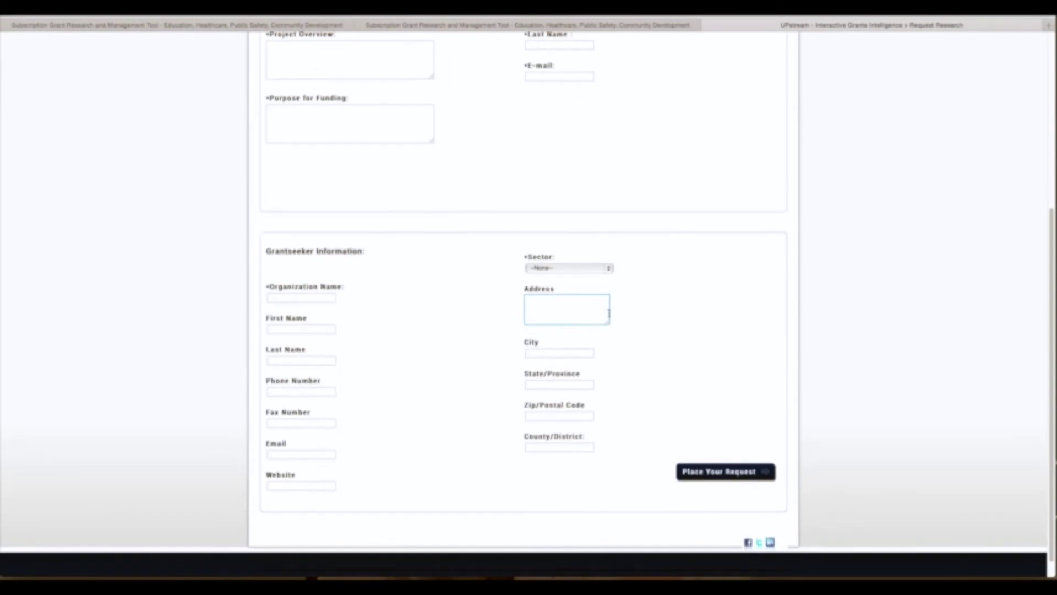
pyautogui.scroll(3, 608, 312)
pyautogui.scroll(-2, 608, 314)
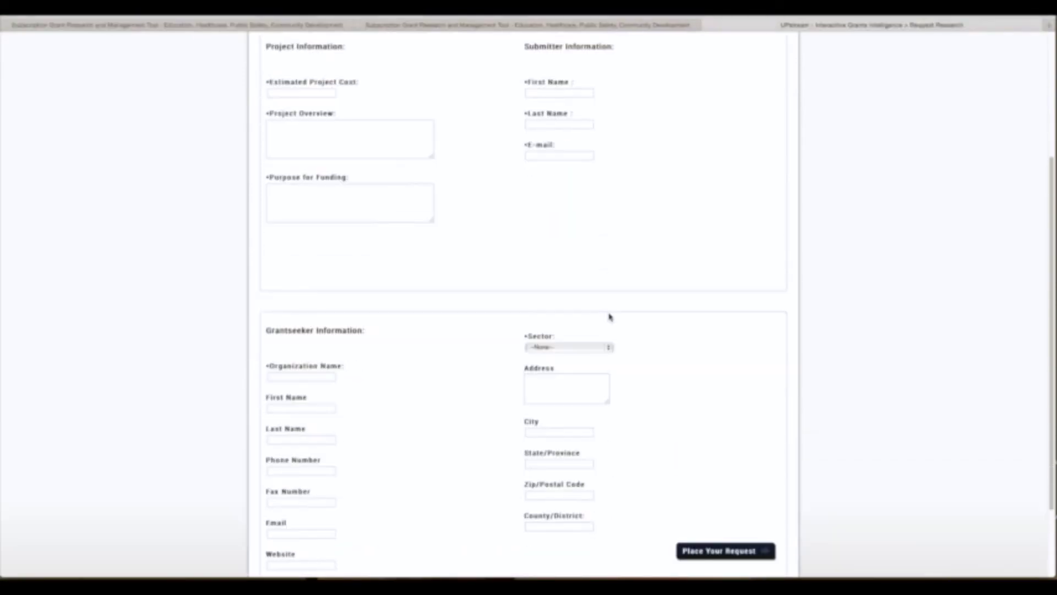
pyautogui.scroll(-2, 609, 317)
pyautogui.scroll(4, 609, 316)
pyautogui.scroll(-3, 608, 317)
pyautogui.scroll(-1, 609, 316)
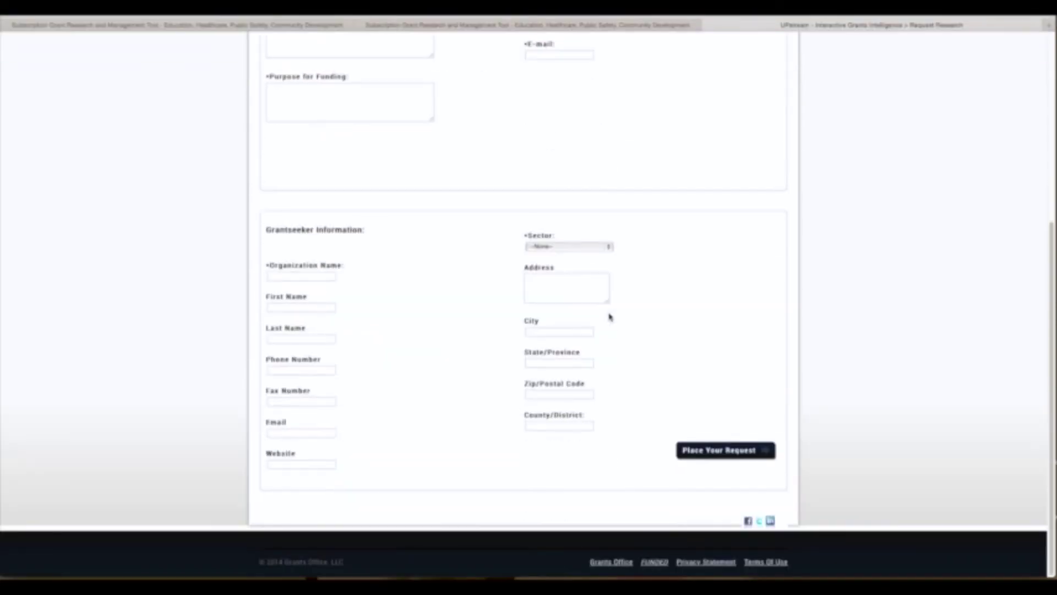
pyautogui.click(706, 457)
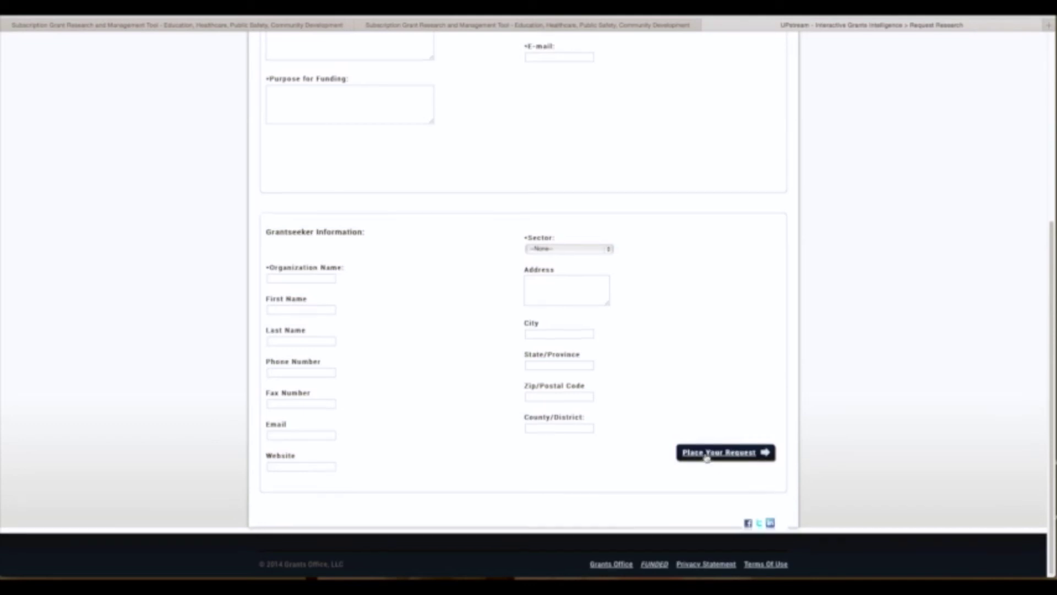